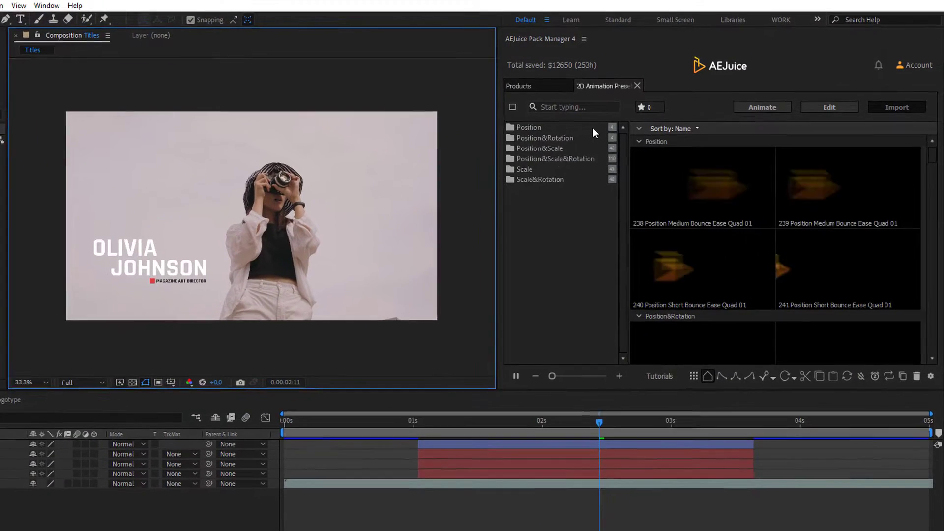
# - Browse the AEJuice Position, Scale and combined Position/Scale/Rotation preset folders
pyautogui.click(640, 112)
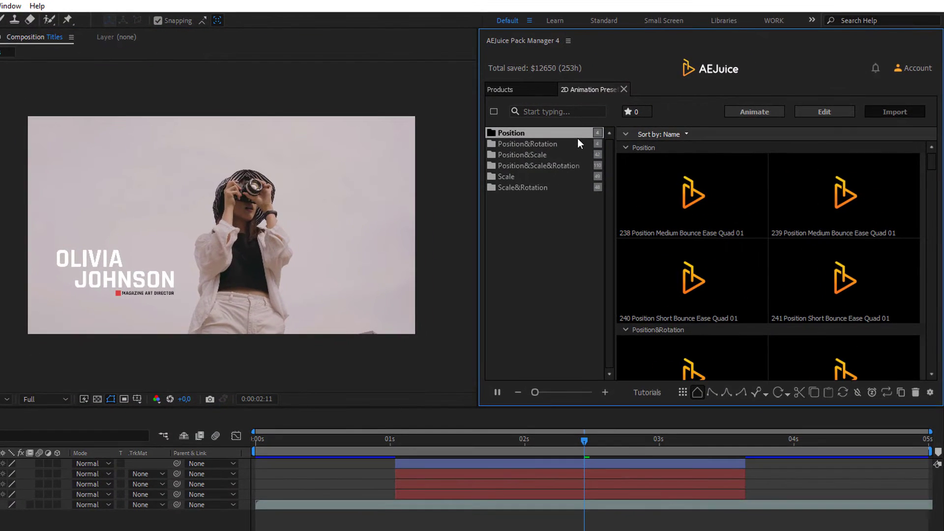
pyautogui.click(640, 119)
pyautogui.click(576, 158)
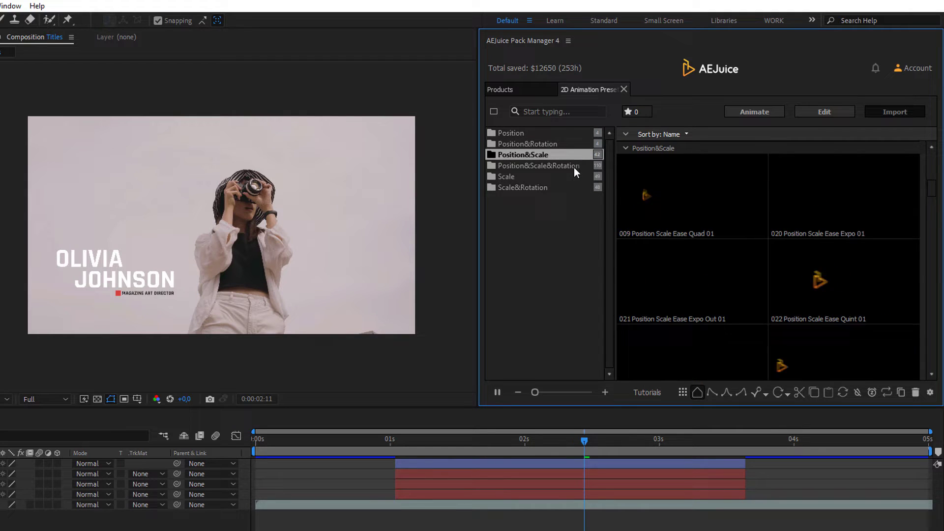
pyautogui.click(575, 168)
pyautogui.click(571, 177)
pyautogui.click(570, 187)
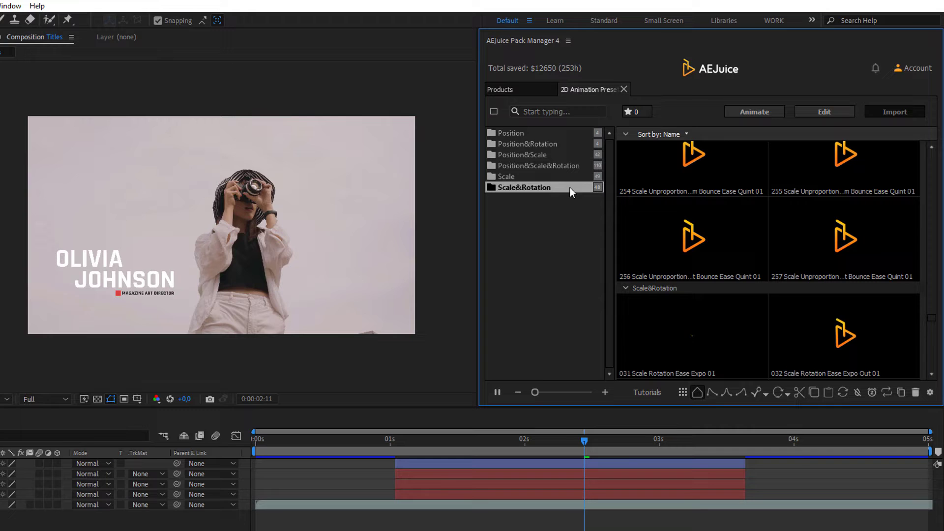
# - Apply 241 Position Short Bounce Ease Quad 01 to the OLIVIA JOHNSON name and the job title
pyautogui.click(130, 279)
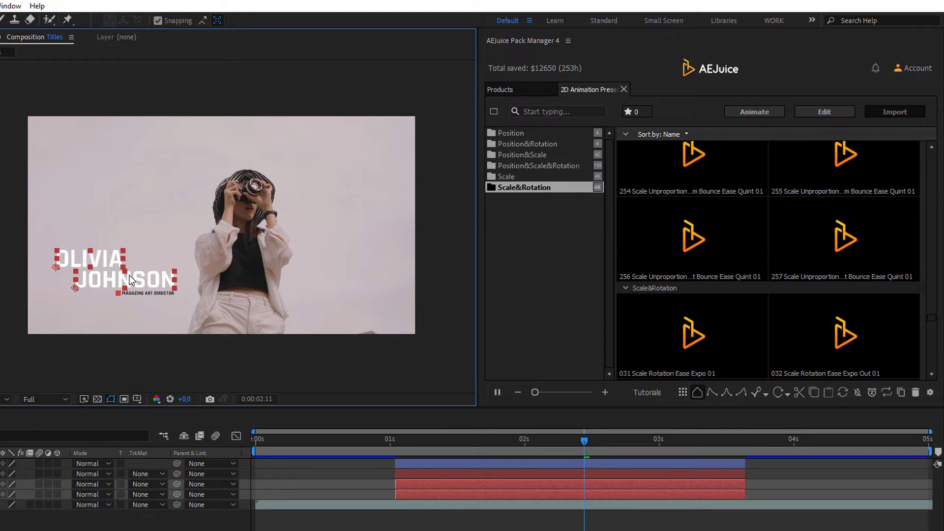
pyautogui.click(561, 134)
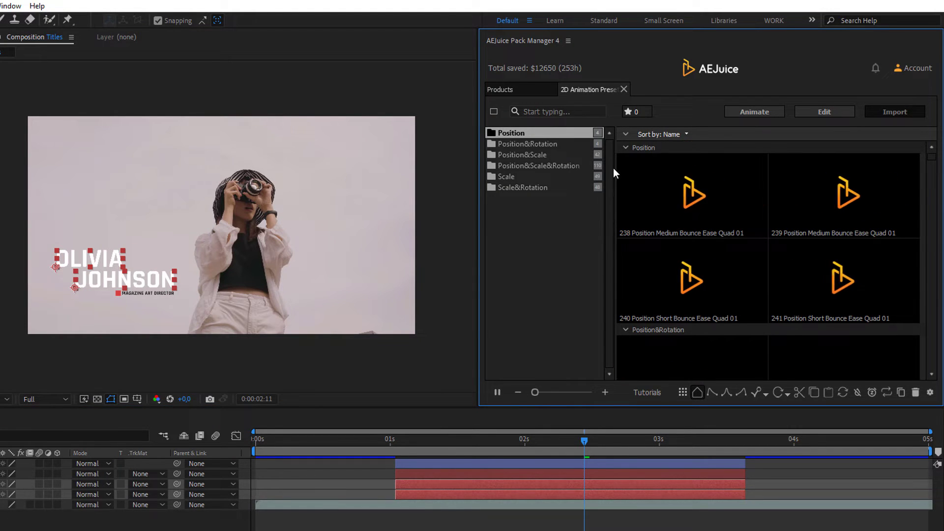
pyautogui.moveTo(839, 276)
pyautogui.moveTo(839, 275); pyautogui.dragTo(19, 240)
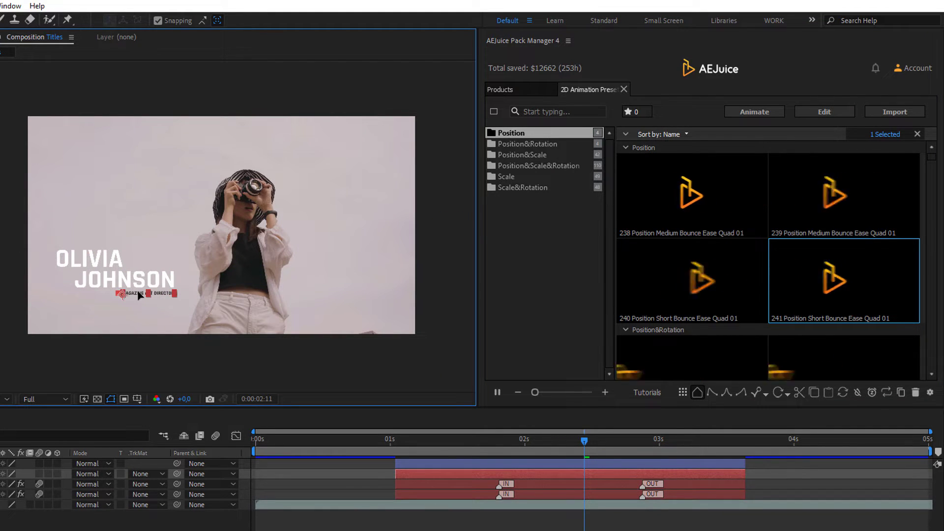
pyautogui.moveTo(839, 286)
pyautogui.moveTo(839, 287); pyautogui.dragTo(213, 342)
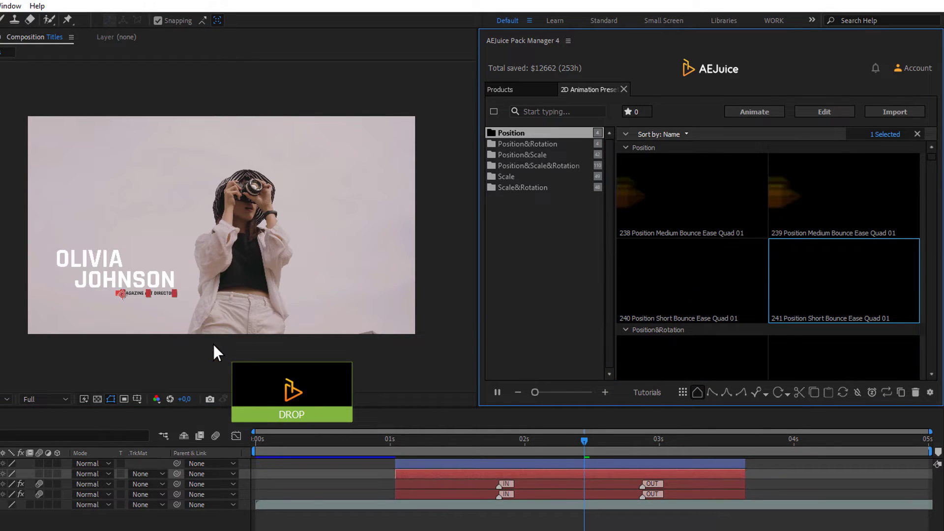
# - Apply 038 Scale Rotation Ease Quint 01 to the red square and preview the titles
pyautogui.click(116, 292)
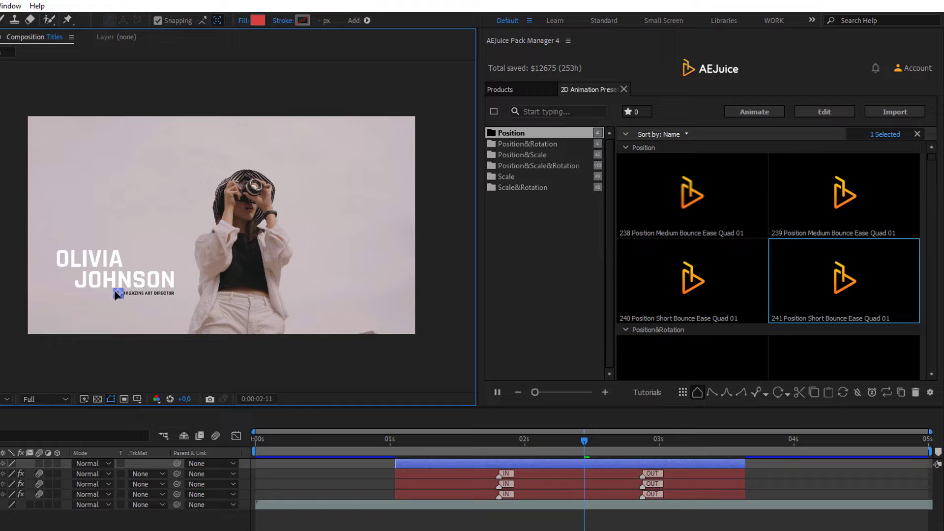
pyautogui.click(571, 190)
pyautogui.scroll(-3, 724, 212)
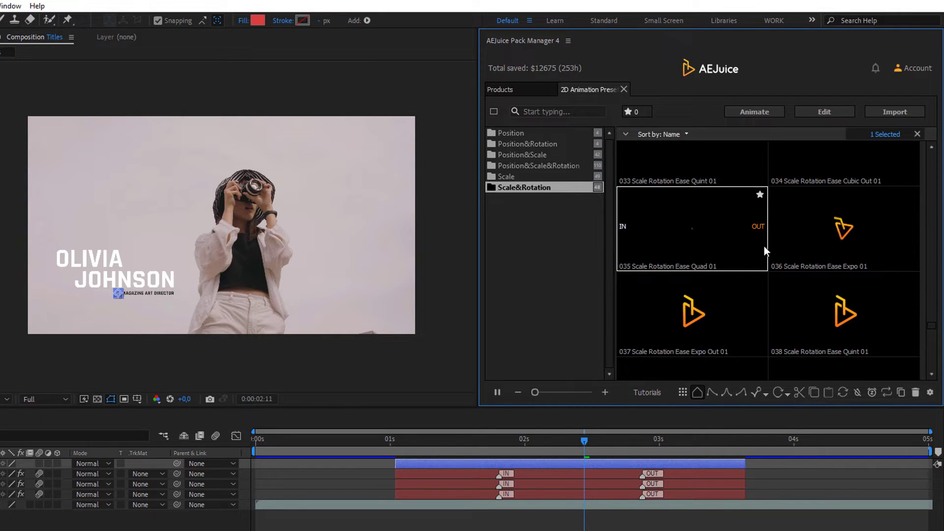
pyautogui.click(901, 112)
pyautogui.press('space')
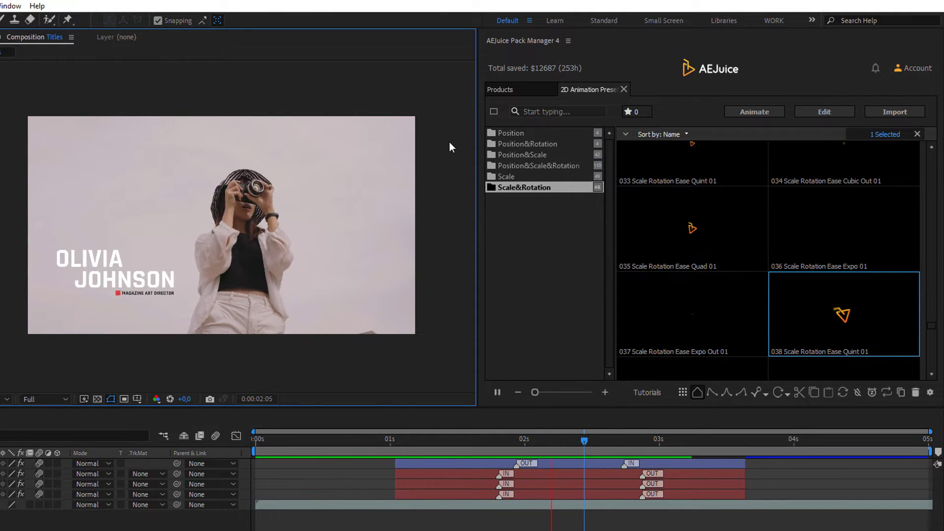
# - Shift the JOHNSON text layer slightly later and zoom the viewer to 50%
pyautogui.press('space')
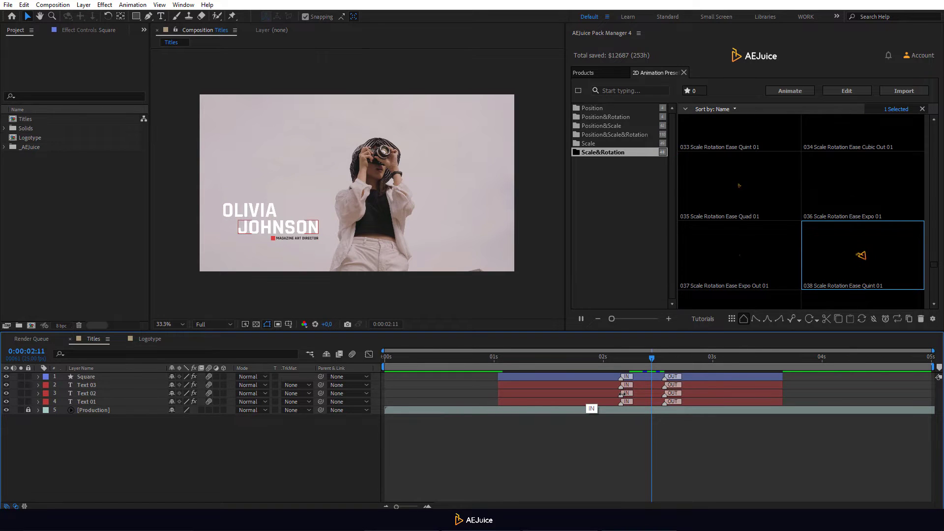
pyautogui.moveTo(699, 391); pyautogui.dragTo(713, 392)
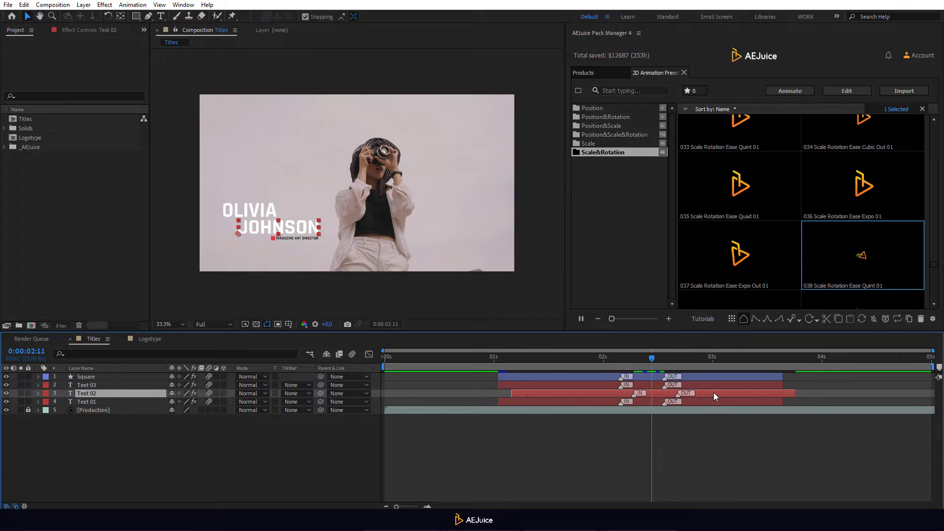
pyautogui.click(400, 216)
pyautogui.scroll(1, 400, 215)
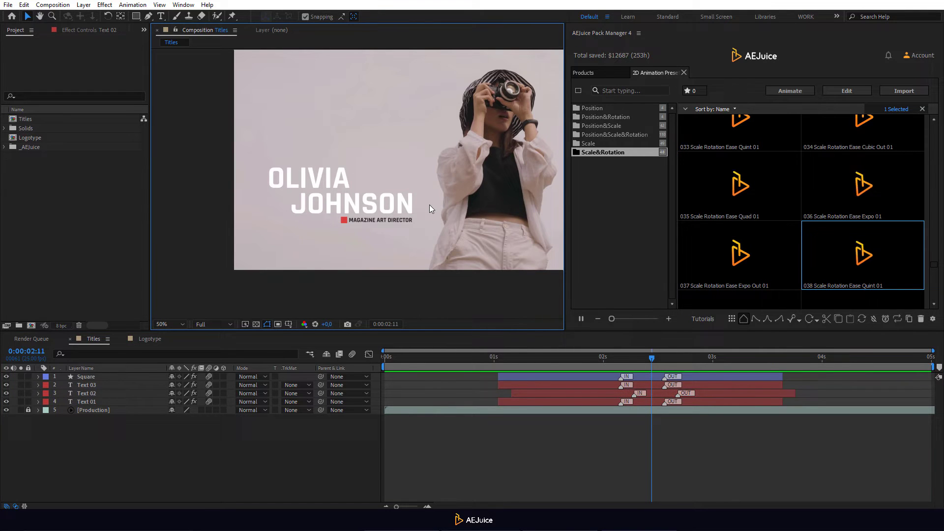
# - Draw a rectangle covering the job title line
pyautogui.click(136, 18)
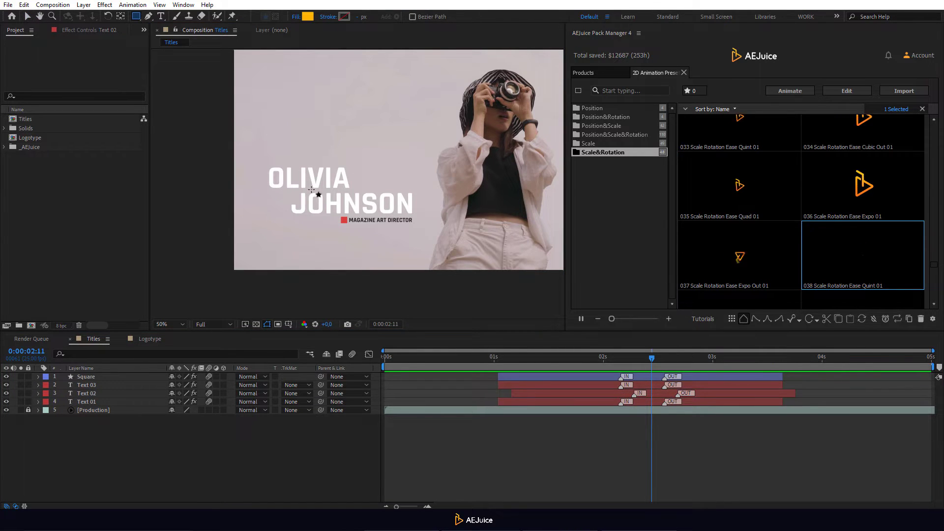
pyautogui.press('F2')
pyautogui.moveTo(348, 217); pyautogui.dragTo(433, 235)
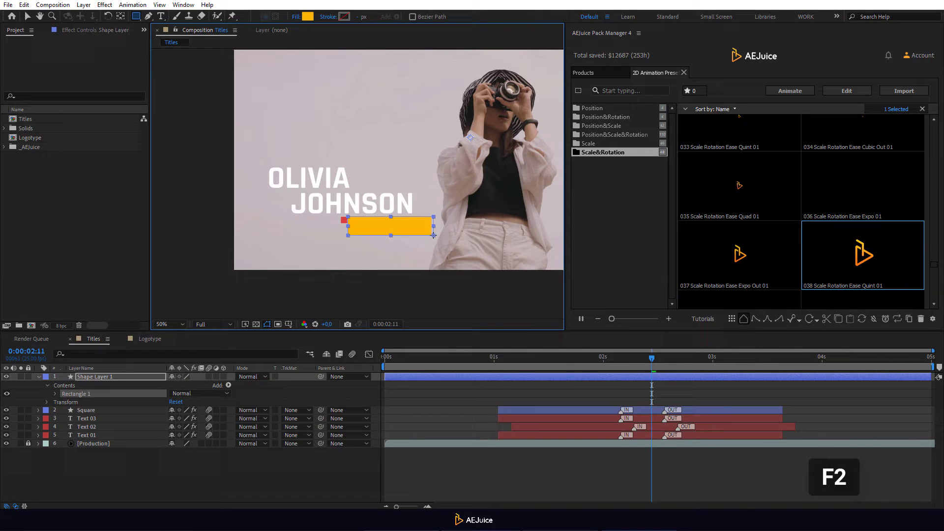
# - Place the rectangle above Text 03, set Text 03's track matte to Alpha, and preview
pyautogui.click(38, 377)
pyautogui.moveTo(106, 377); pyautogui.dragTo(106, 391)
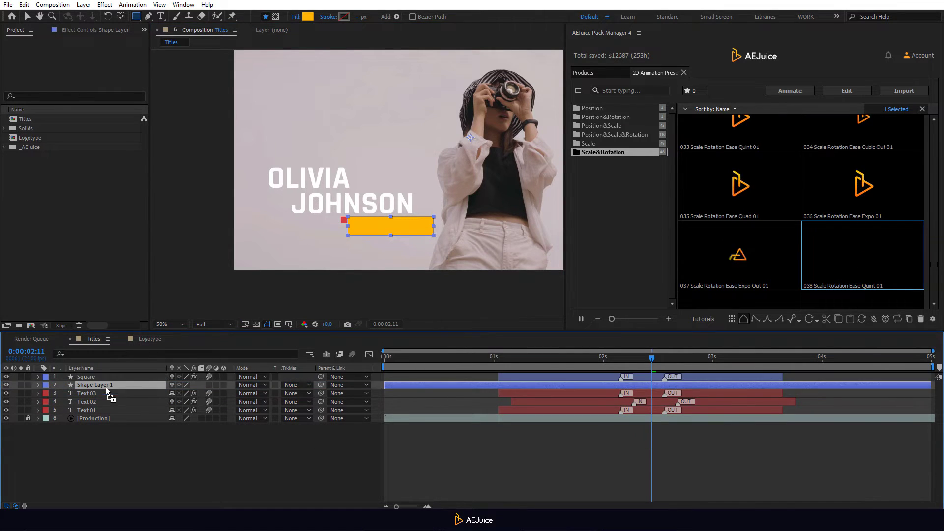
pyautogui.click(292, 394)
pyautogui.click(311, 418)
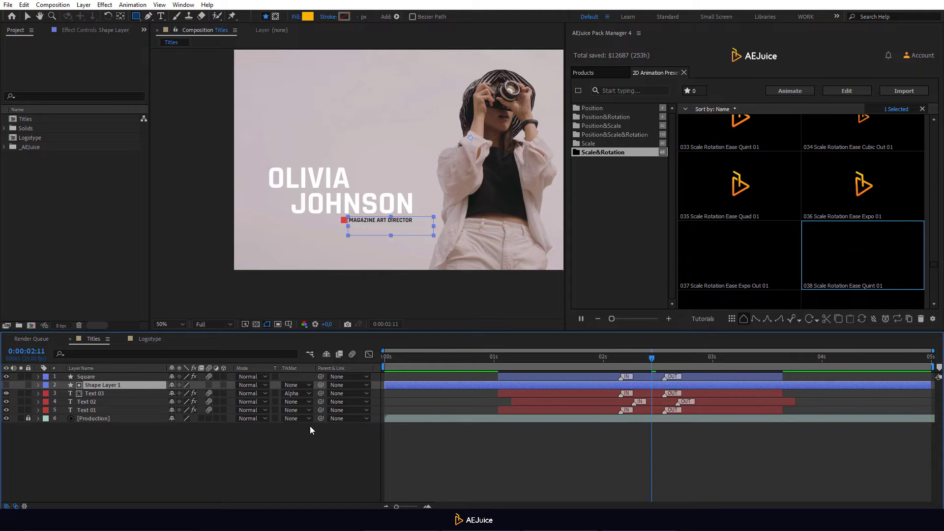
pyautogui.press('space')
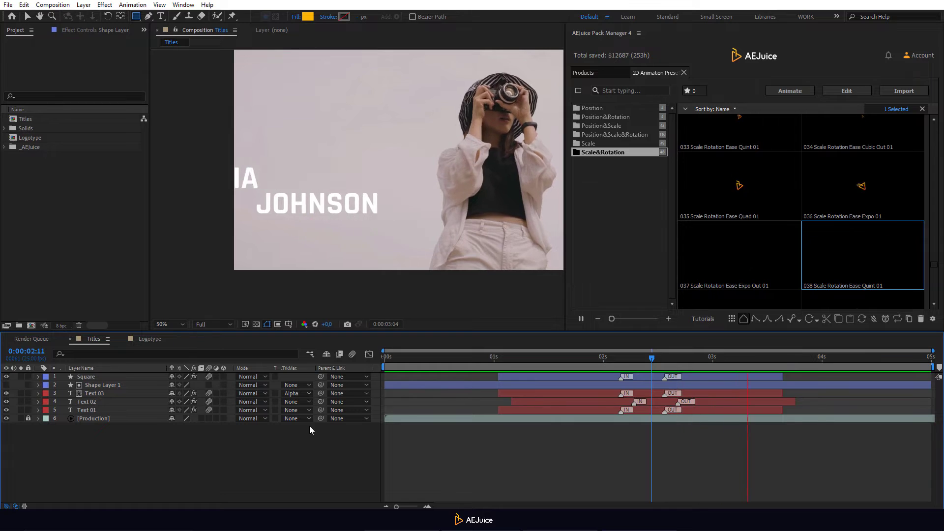
pyautogui.press('space')
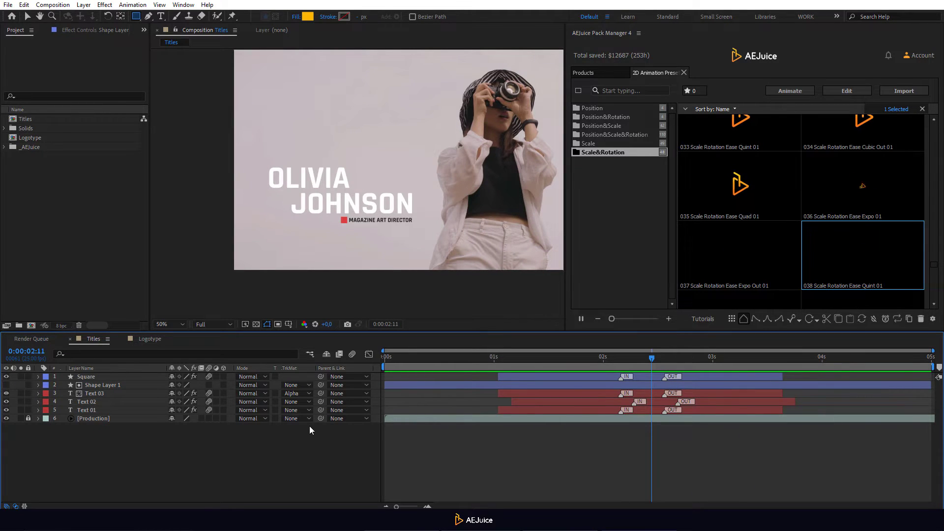
# - In the Logotype composition, add 241 Position Short Bounce entrance and exit to the shape layer
pyautogui.click(154, 340)
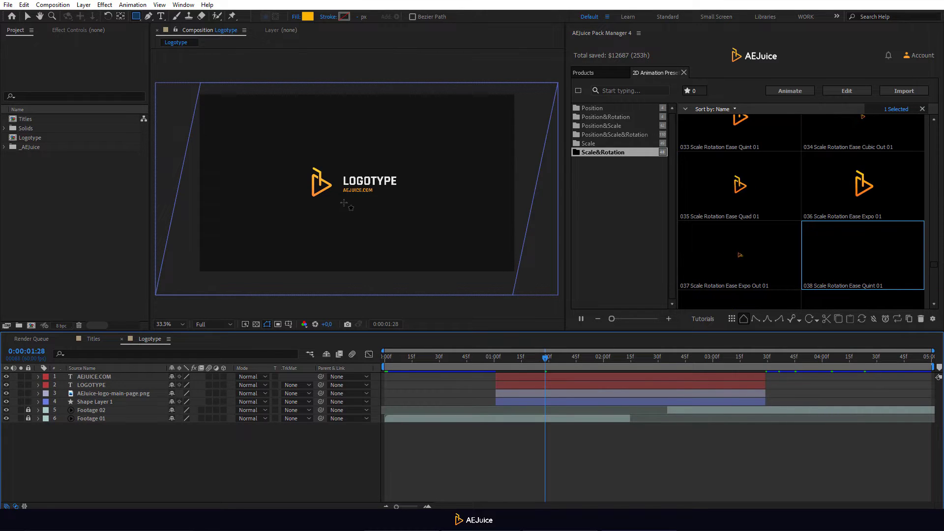
pyautogui.press('v')
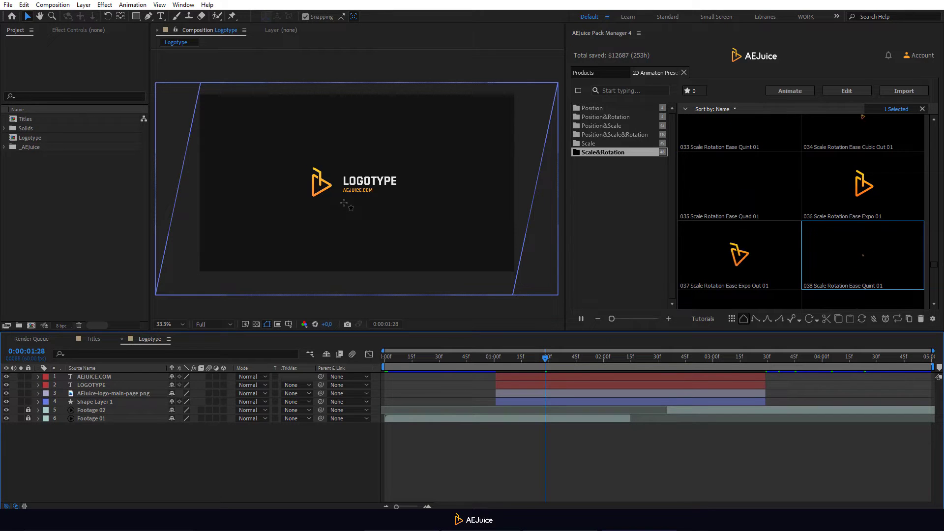
pyautogui.click(344, 207)
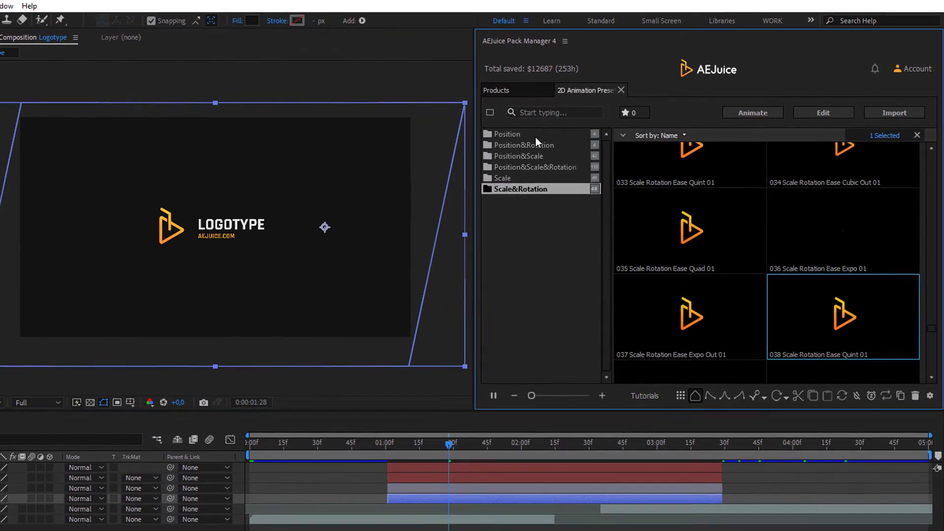
pyautogui.click(615, 110)
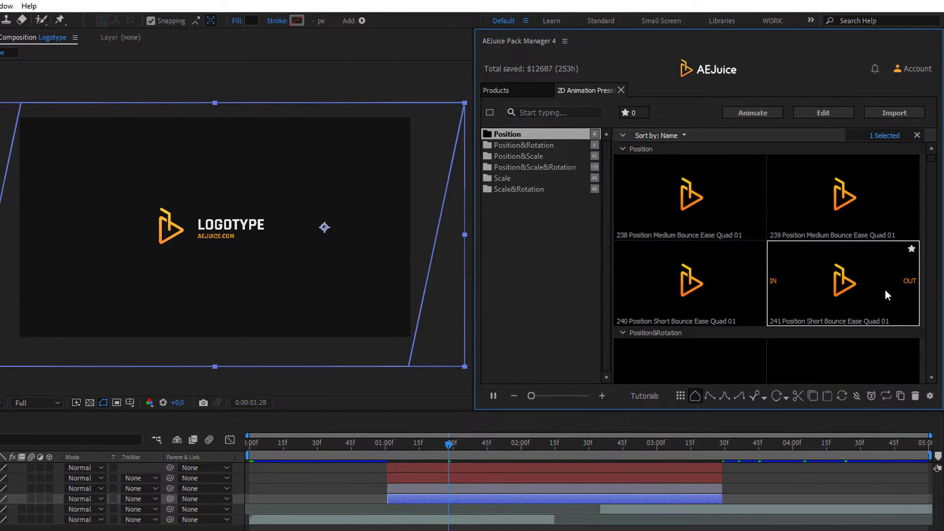
pyautogui.moveTo(913, 287)
pyautogui.mouseDown()
pyautogui.moveTo(101, 270)
pyautogui.moveTo(3, 246)
pyautogui.mouseUp()
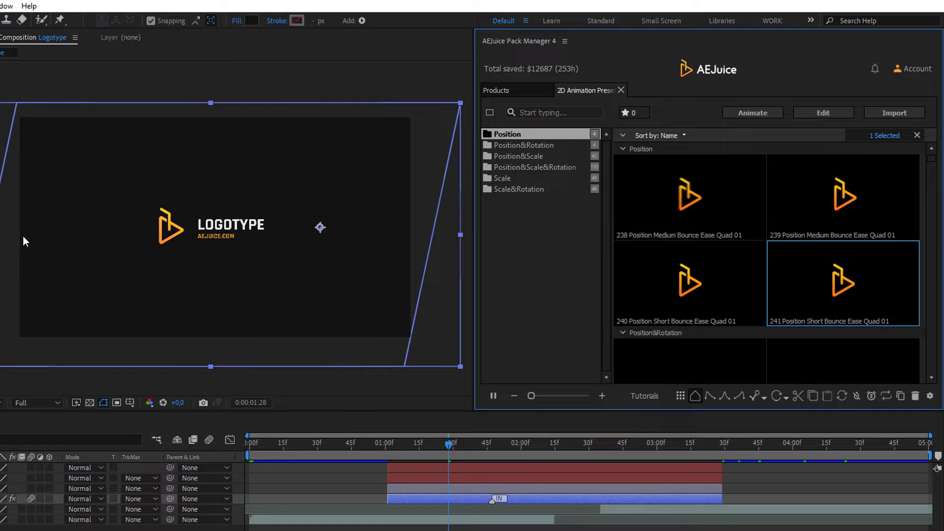
pyautogui.moveTo(911, 282); pyautogui.dragTo(436, 232)
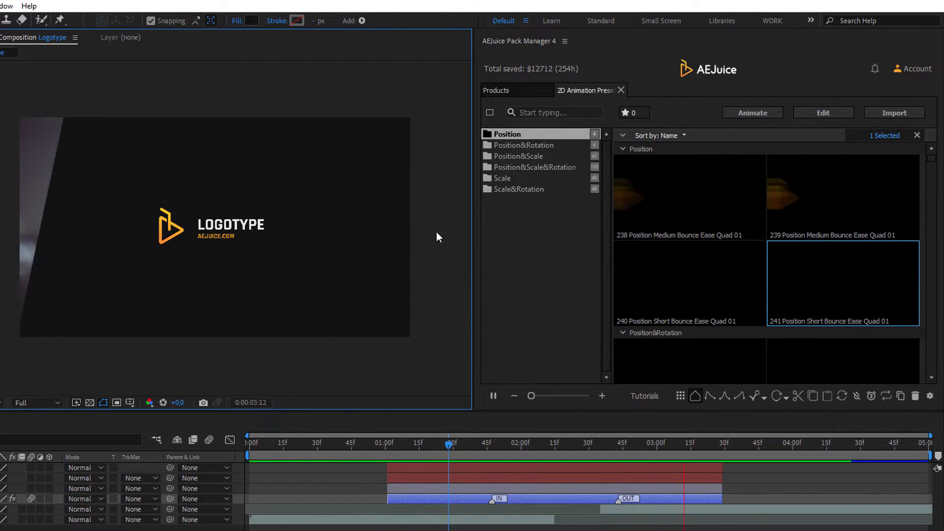
# - Duplicate the shape layer and make the copy start a little later
pyautogui.press('space')
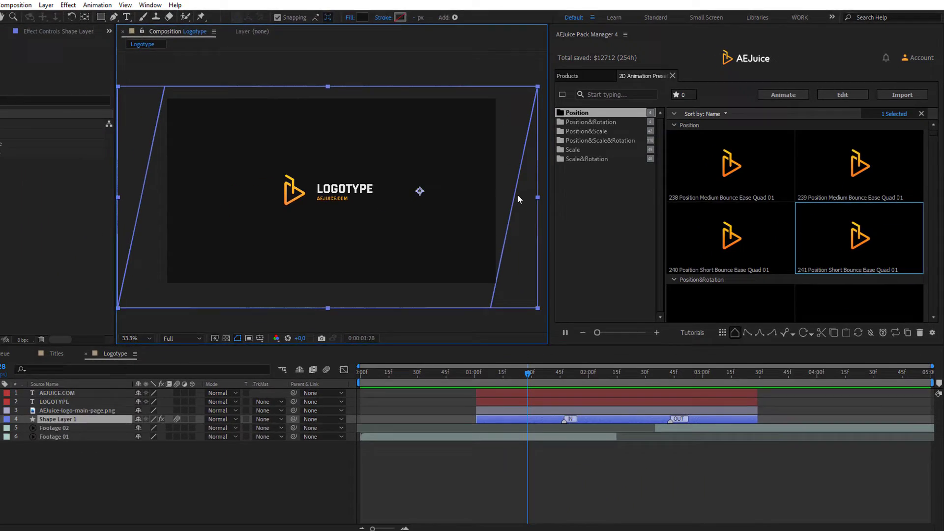
pyautogui.hotkey('ctrl', 'd')
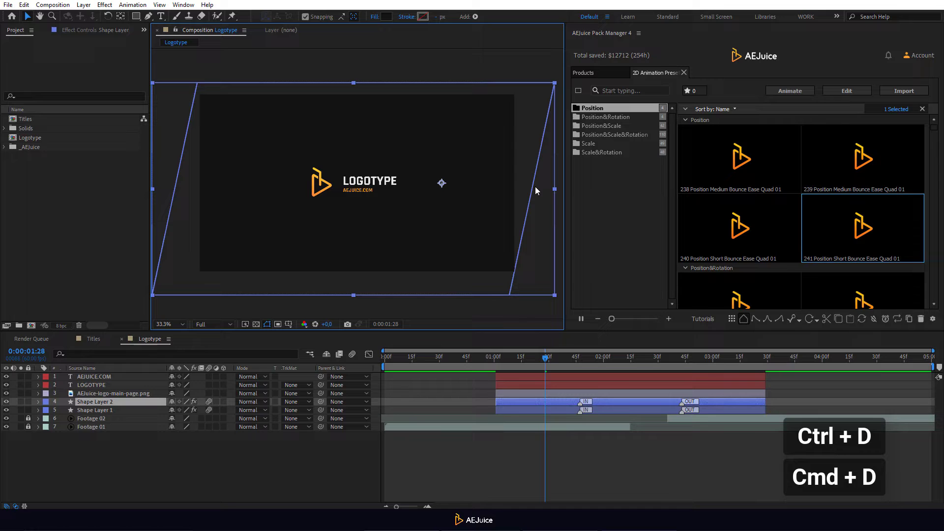
pyautogui.moveTo(574, 403); pyautogui.dragTo(588, 404)
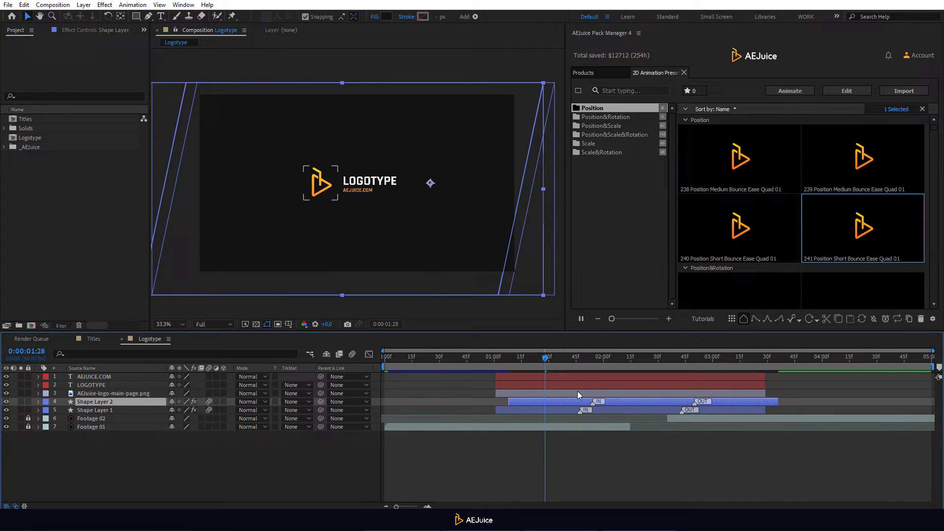
# - At 1 second 15 frames, change Shape Layer 1's fill colour to orange
pyautogui.click(521, 360)
pyautogui.click(524, 410)
pyautogui.click(387, 16)
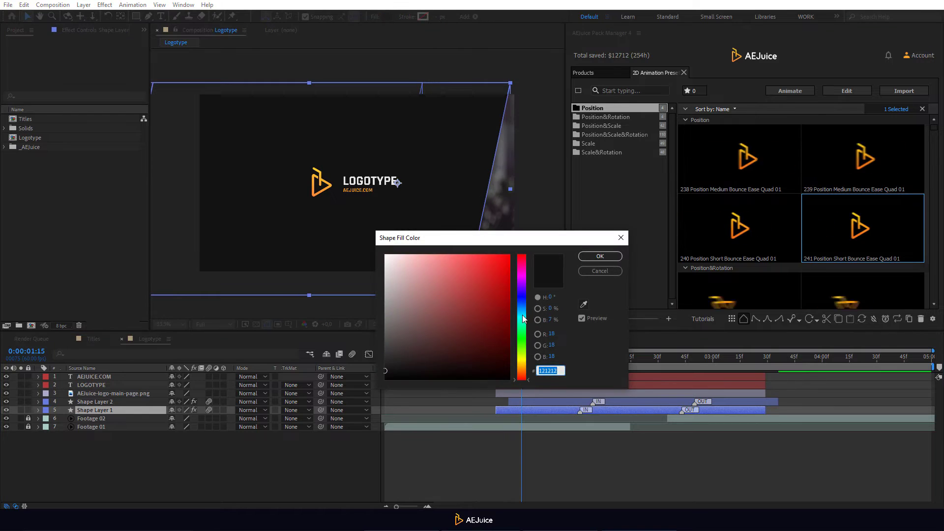
pyautogui.moveTo(523, 315); pyautogui.dragTo(728, 364)
pyautogui.click(508, 257)
pyautogui.click(590, 256)
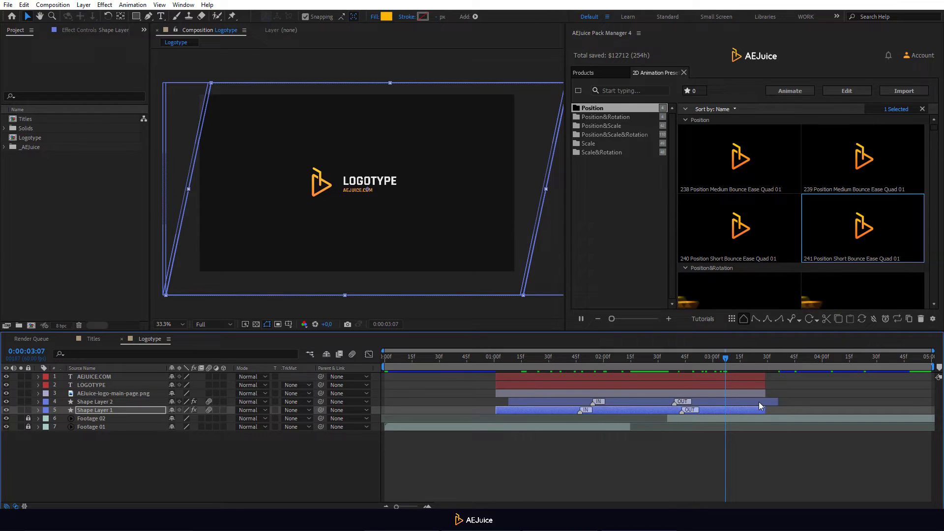
# - Trim Shape Layer 2 to end slightly earlier, checking the result at 0:00:03:17
pyautogui.moveTo(781, 402); pyautogui.dragTo(752, 403)
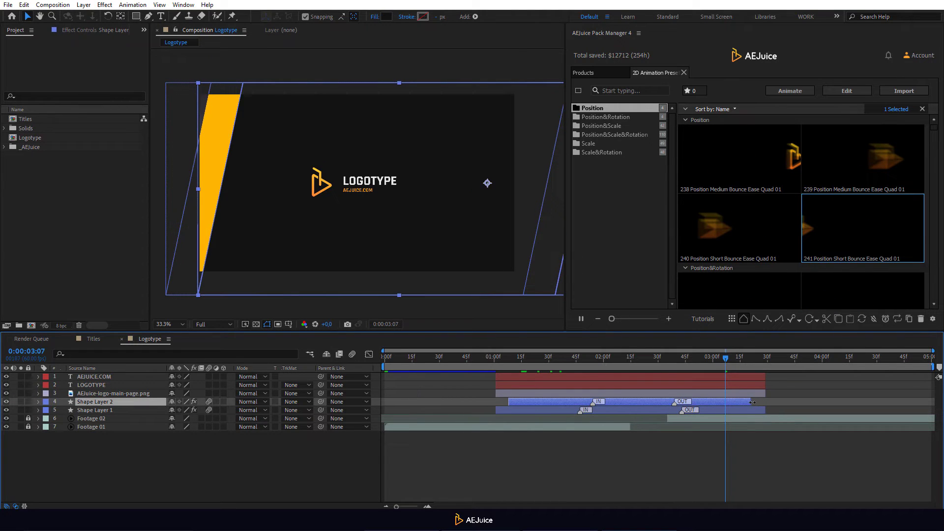
pyautogui.click(744, 357)
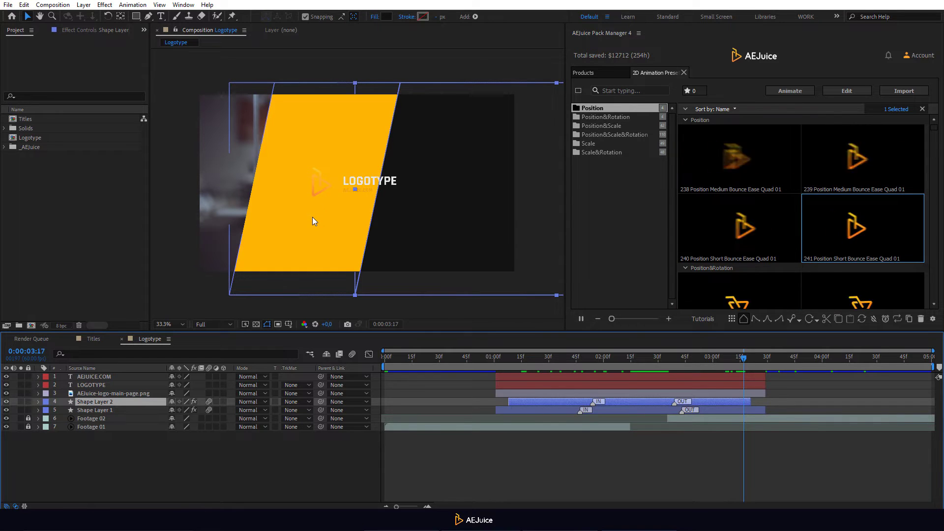
# - At 0:00:02:17, apply preset 240 to the logo image, LOGOTYPE and AEJUICE.COM, then preview
pyautogui.click(635, 357)
pyautogui.click(197, 393)
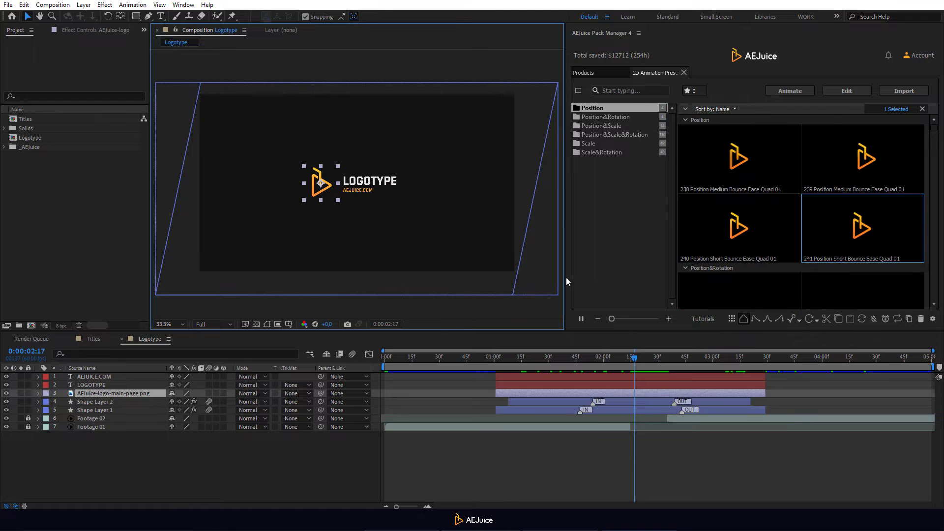
pyautogui.moveTo(738, 225); pyautogui.dragTo(196, 193)
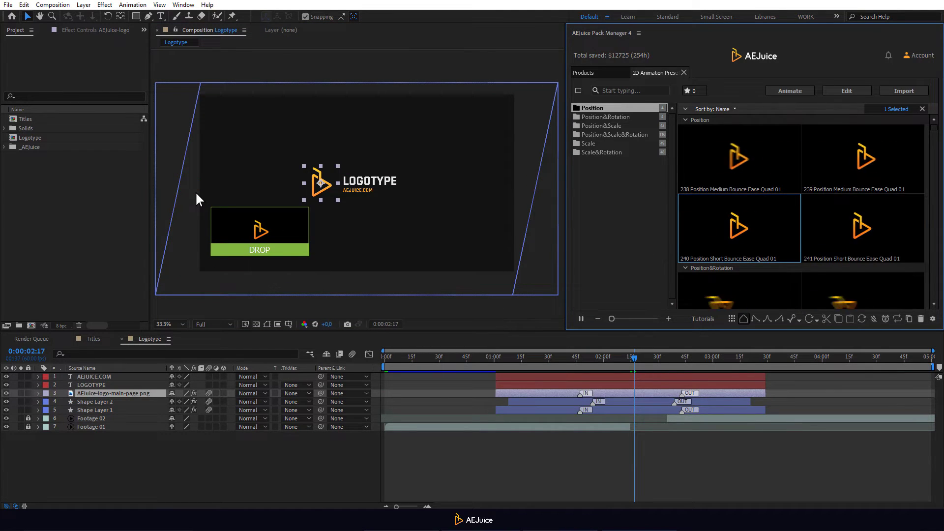
pyautogui.click(371, 181)
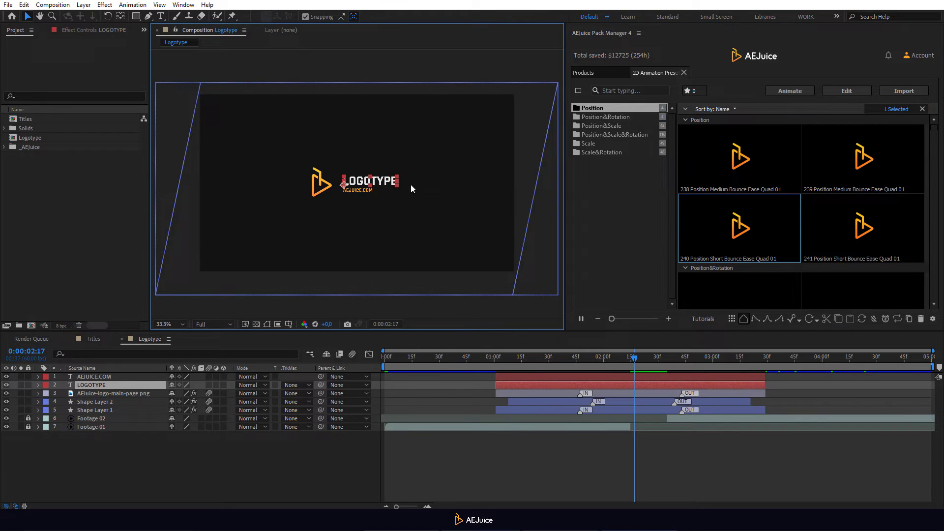
pyautogui.moveTo(740, 238); pyautogui.dragTo(530, 185)
pyautogui.click(349, 190)
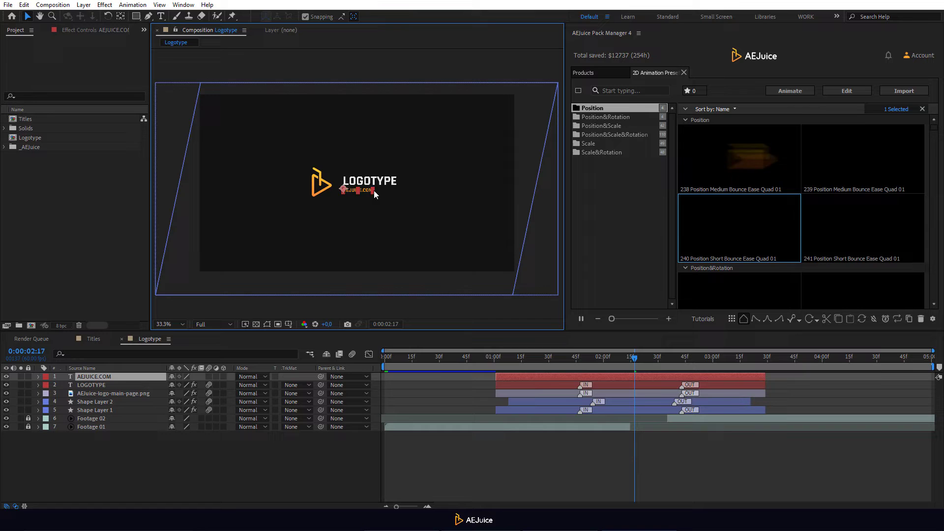
pyautogui.moveTo(750, 232); pyautogui.dragTo(382, 100)
pyautogui.press('space')
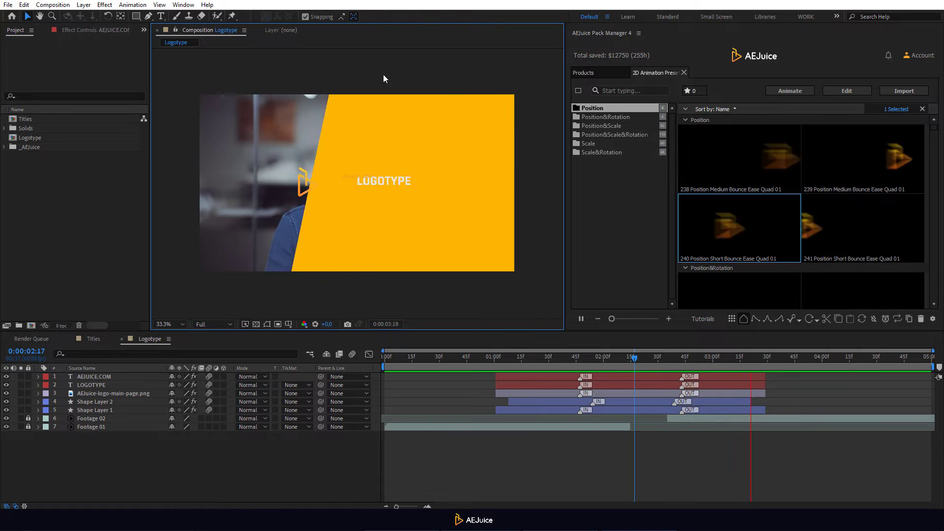
# - Lower the logo image's IN and OUT Bounces to 0,50 in Effect Controls
pyautogui.press('space')
pyautogui.click(328, 177)
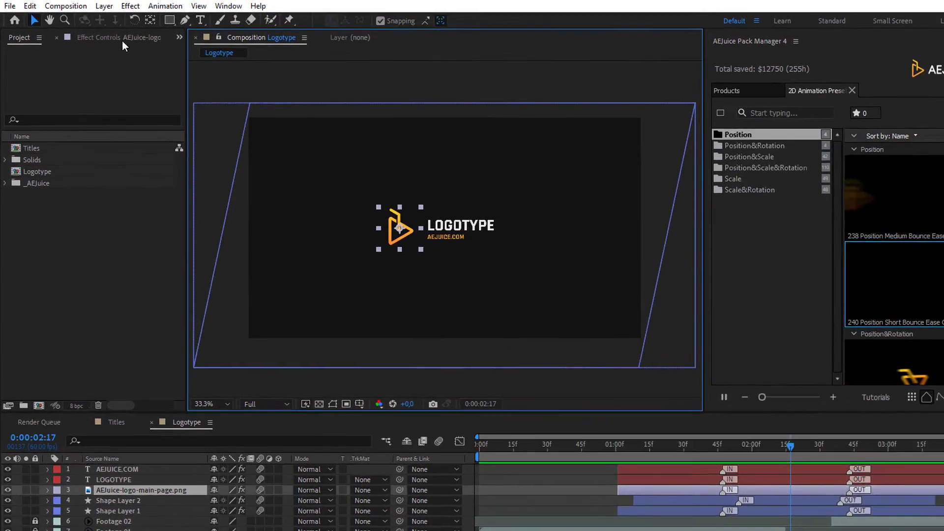
pyautogui.click(122, 40)
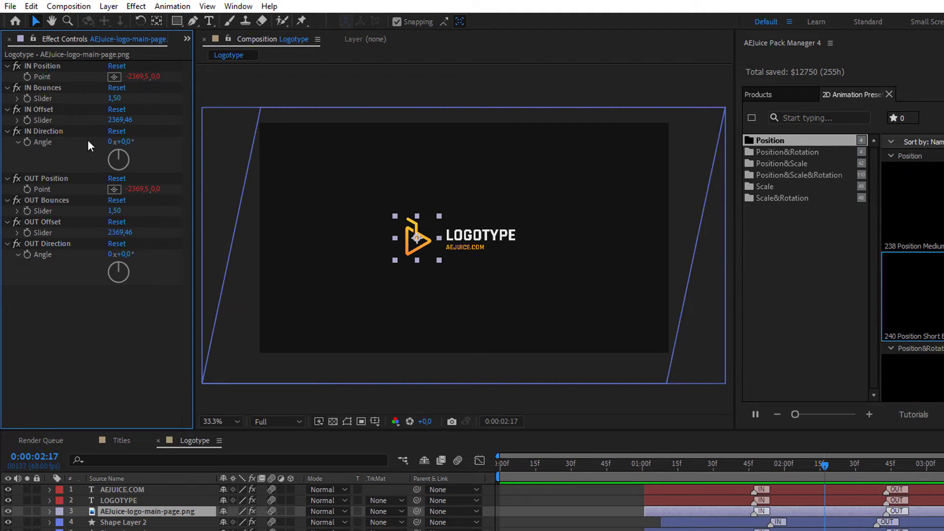
pyautogui.click(114, 98)
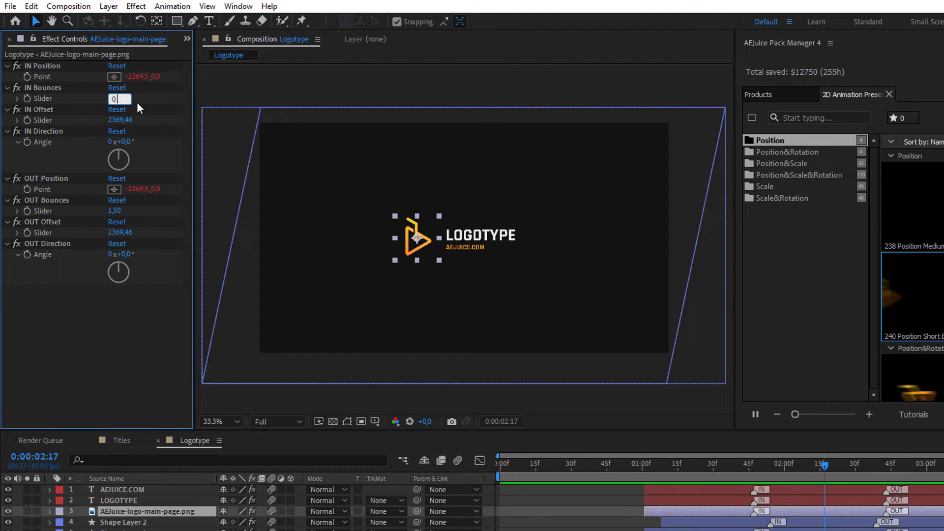
pyautogui.click(114, 210)
pyautogui.press('Return')
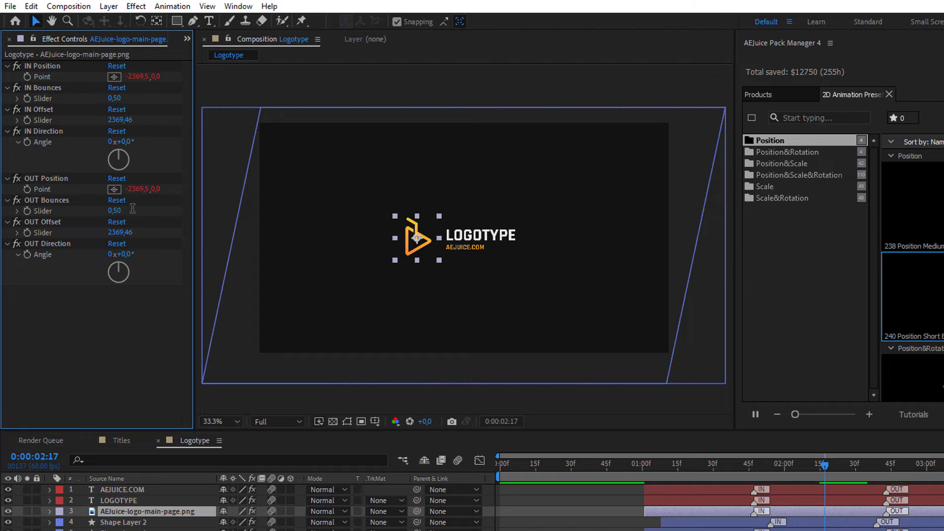
# - Set LOGOTYPE's IN and OUT Bounces to 0,5
pyautogui.click(119, 500)
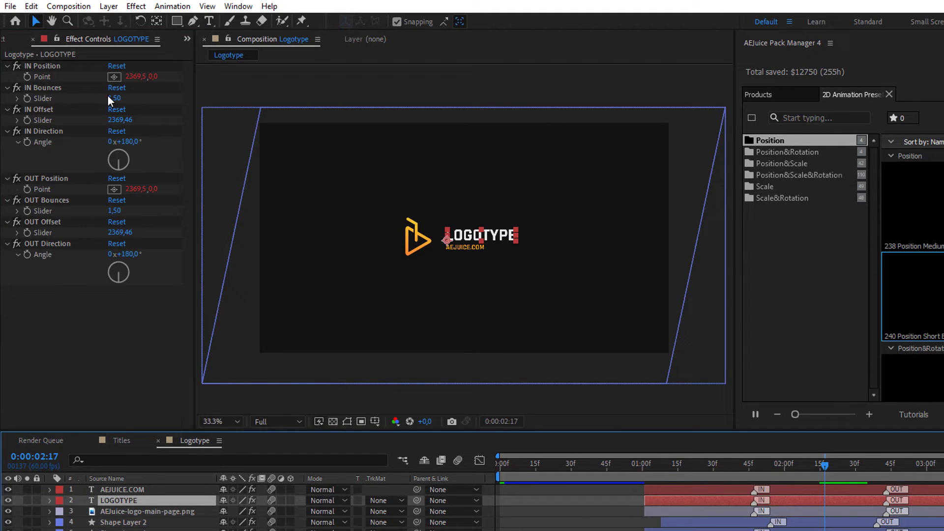
pyautogui.click(114, 98)
pyautogui.write('0,5')
pyautogui.click(116, 210)
pyautogui.write('0,5')
pyautogui.click(118, 489)
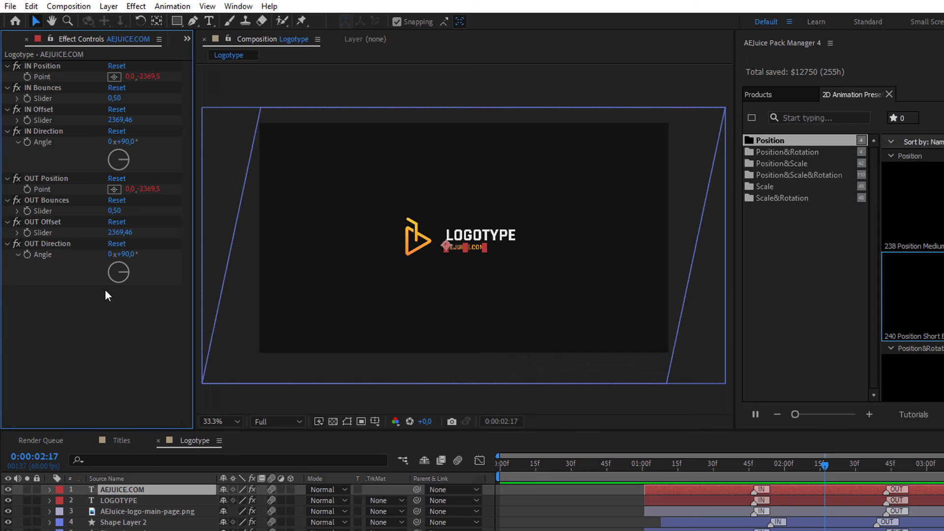
# - Draw a yellow rectangle under LOGOTYPE and make it AEJUICE.COM's alpha track matte
pyautogui.click(208, 388)
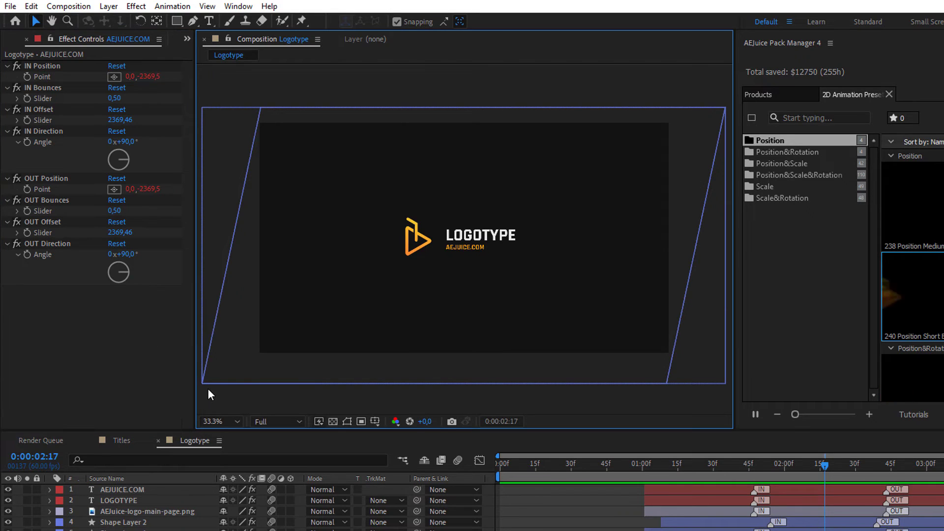
pyautogui.scroll(1, 439, 260)
pyautogui.press('F2')
pyautogui.click(175, 21)
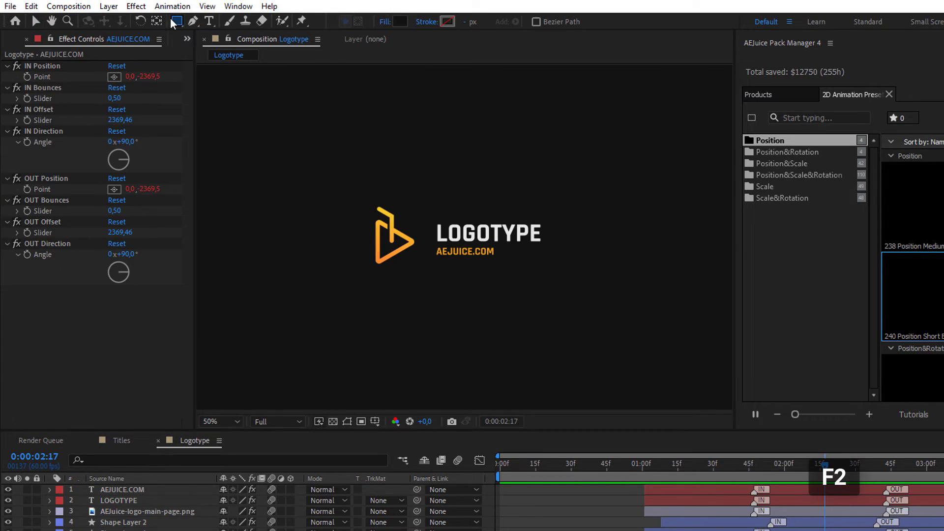
pyautogui.moveTo(431, 245); pyautogui.dragTo(590, 286)
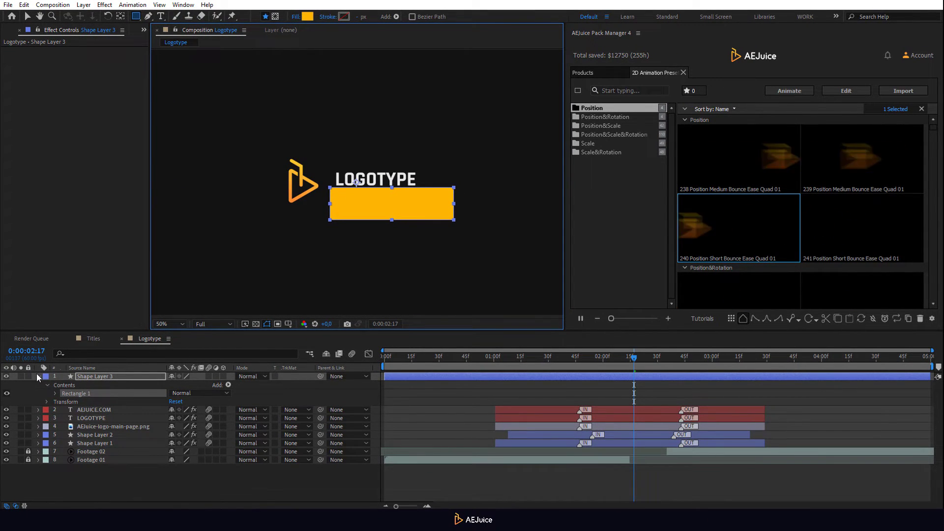
pyautogui.hotkey('ctrl', '`')
pyautogui.click(297, 386)
pyautogui.click(297, 408)
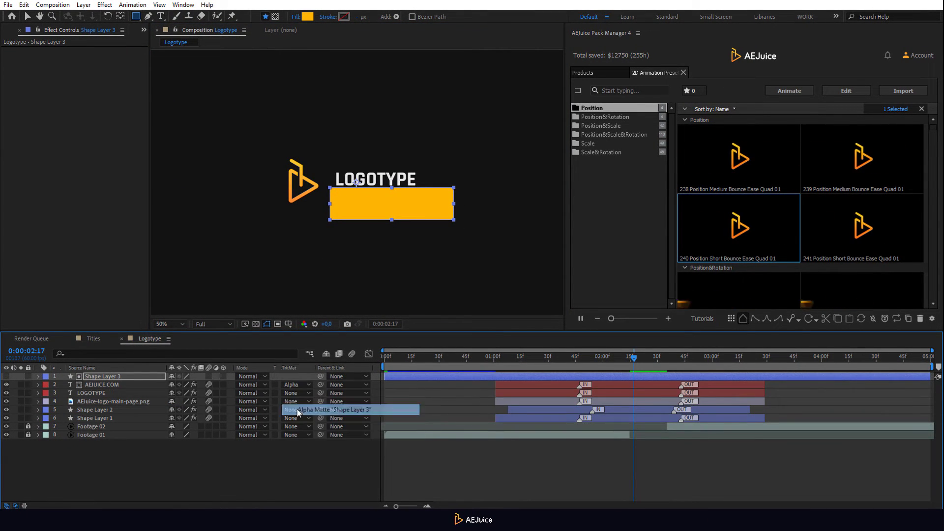
# - Delay Shape Layer 1's IN animation and pull its and the logo image's OUT animations earlier
pyautogui.click(293, 445)
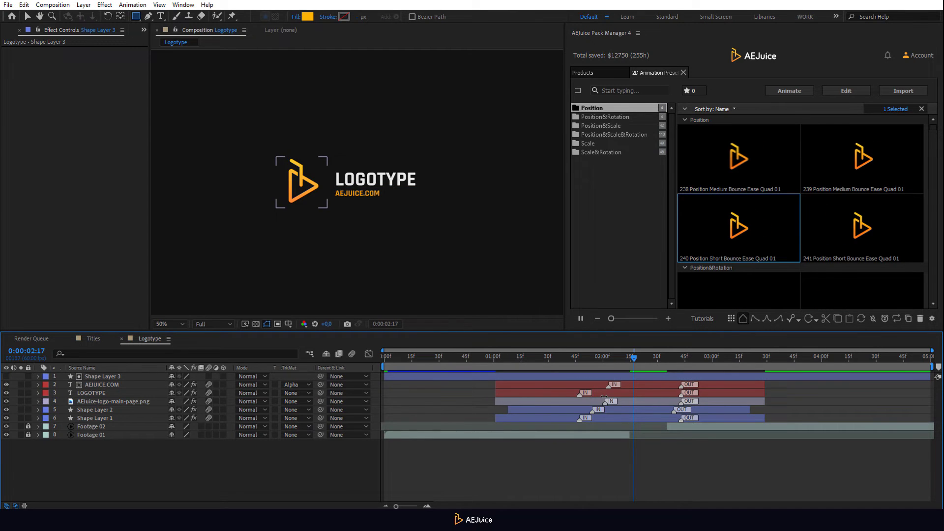
pyautogui.moveTo(583, 418); pyautogui.dragTo(610, 421)
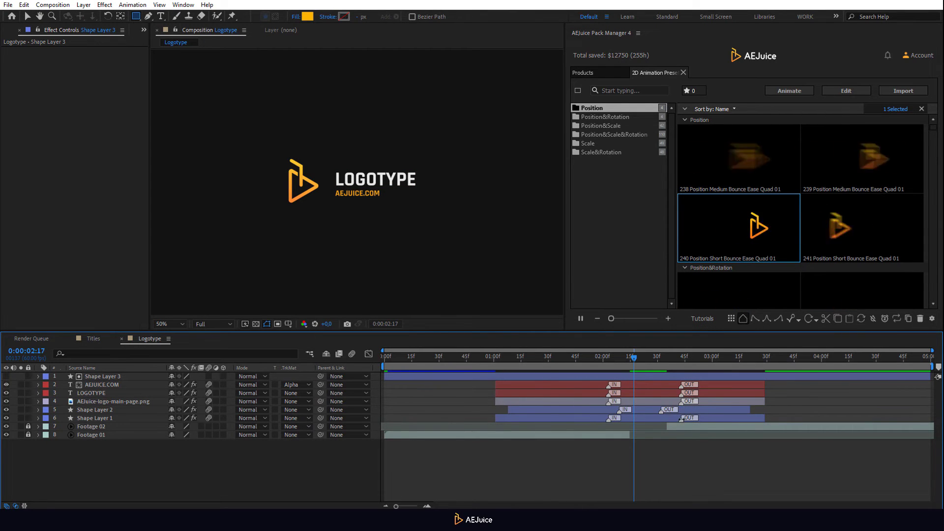
pyautogui.moveTo(681, 419); pyautogui.dragTo(668, 419)
pyautogui.moveTo(681, 401); pyautogui.dragTo(668, 401)
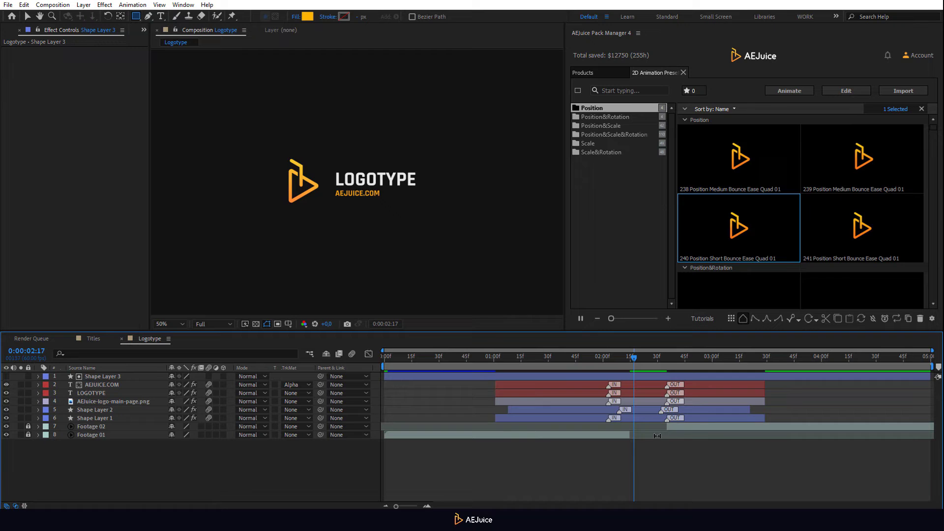
# - Fit the viewer, then precompose the rectangle matte, AEJUICE.COM, LOGOTYPE and logo image layers as 'Logo'
pyautogui.click(186, 322)
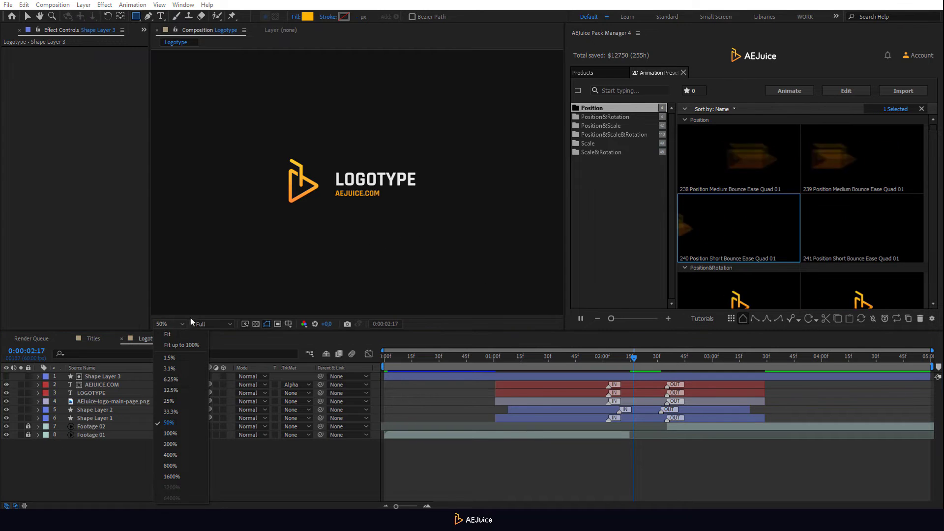
pyautogui.click(188, 341)
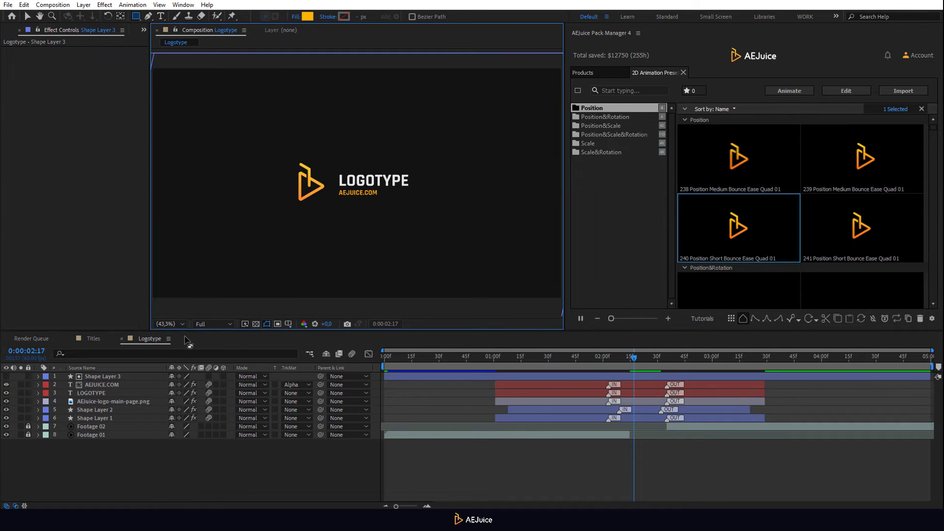
pyautogui.click(138, 402)
pyautogui.keyDown('shift'); pyautogui.click(134, 377); pyautogui.keyUp('shift')
pyautogui.hotkey('ctrl', 'shift', 'c')
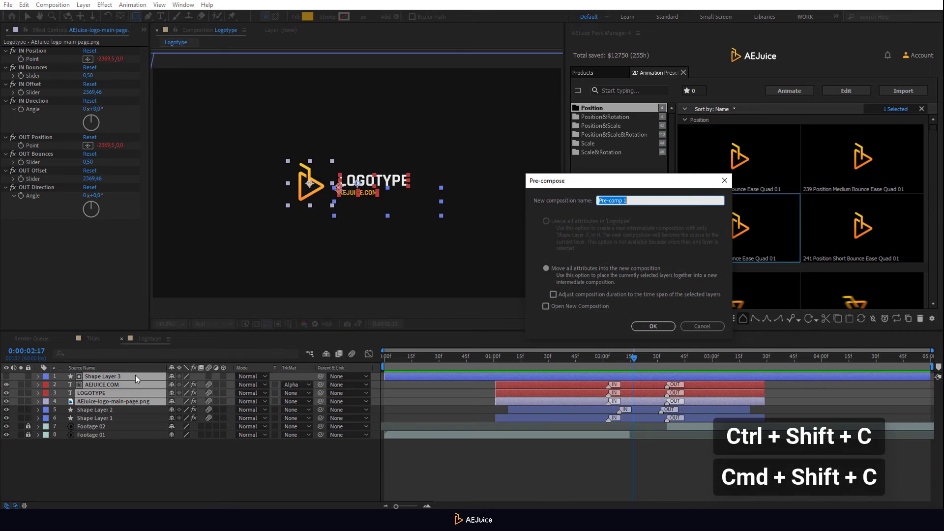
pyautogui.write('Logo')
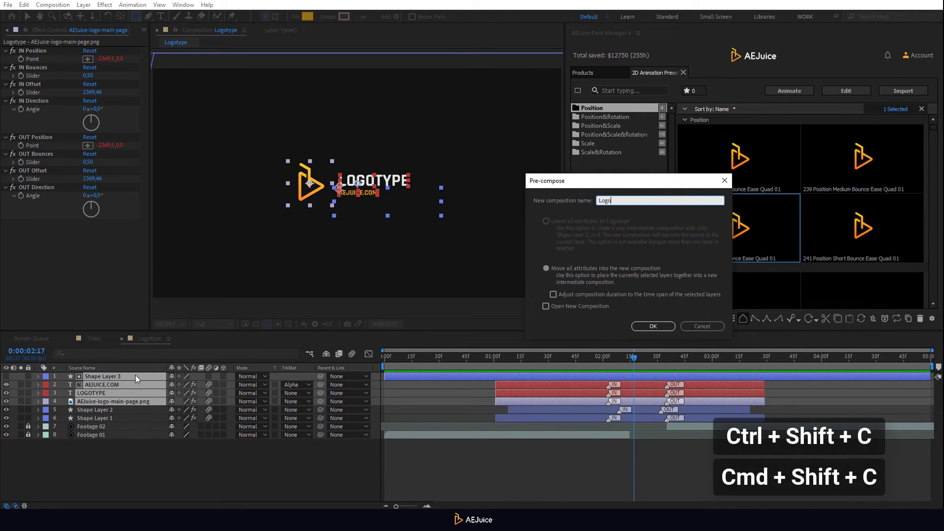
pyautogui.click(652, 327)
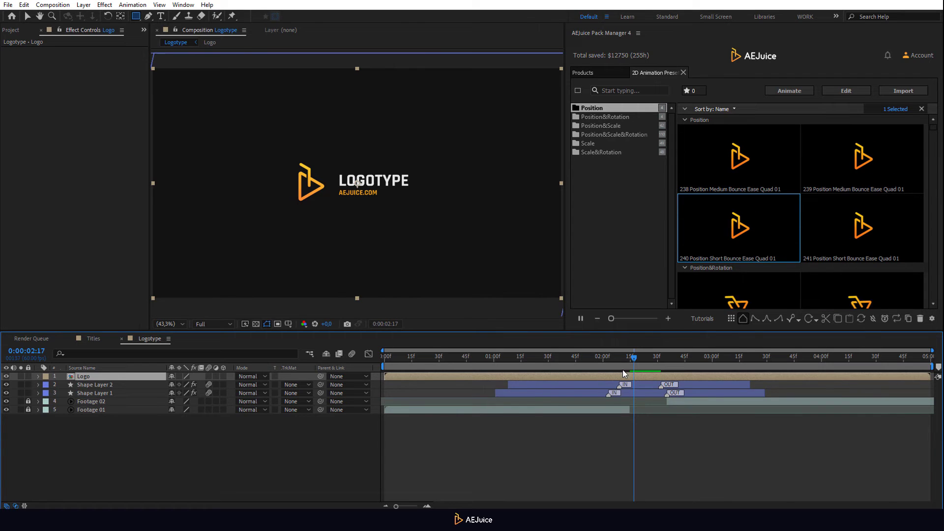
# - Duplicate Shape Layer 2 above the Logo precomp and use it as Logo's alpha matte
pyautogui.click(609, 385)
pyautogui.hotkey('ctrl', 'd')
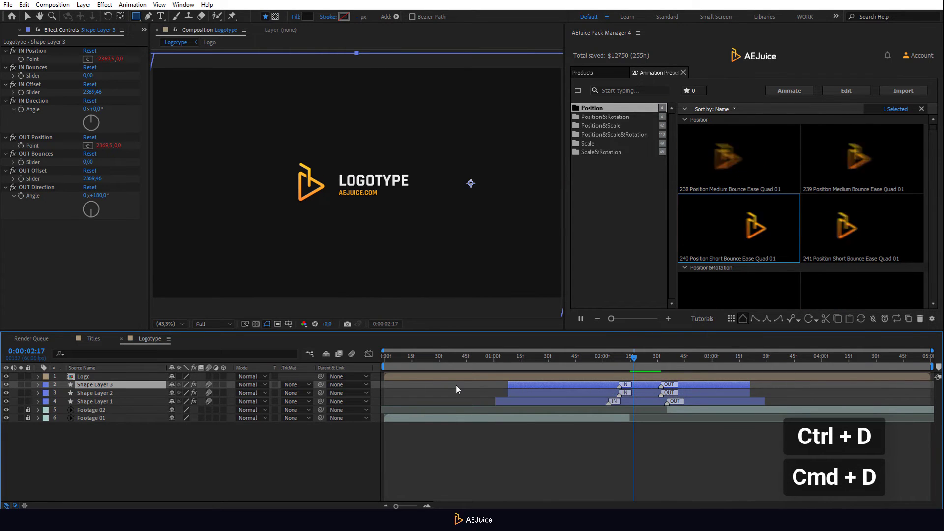
pyautogui.moveTo(159, 377); pyautogui.dragTo(158, 376)
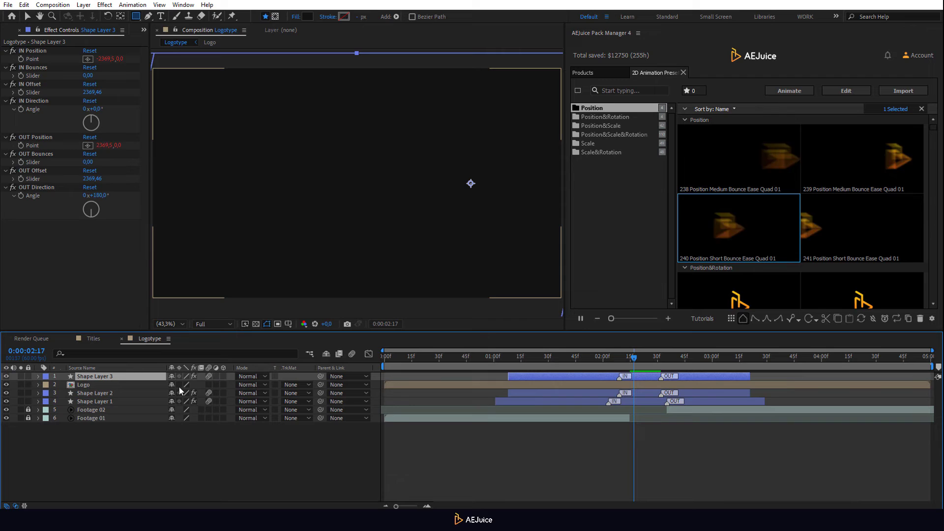
pyautogui.click(309, 386)
pyautogui.click(314, 410)
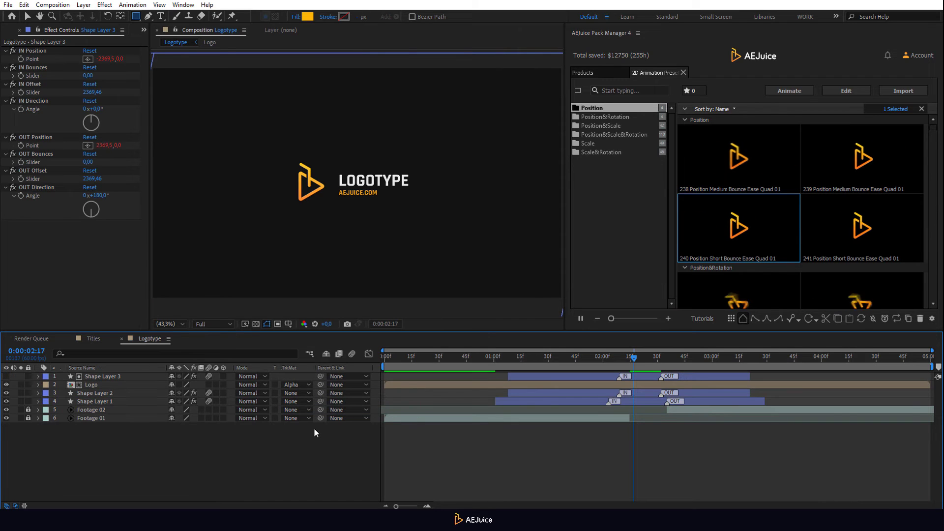
# - Turn off motion blur on both shape layers and preview the composition
pyautogui.click(208, 393)
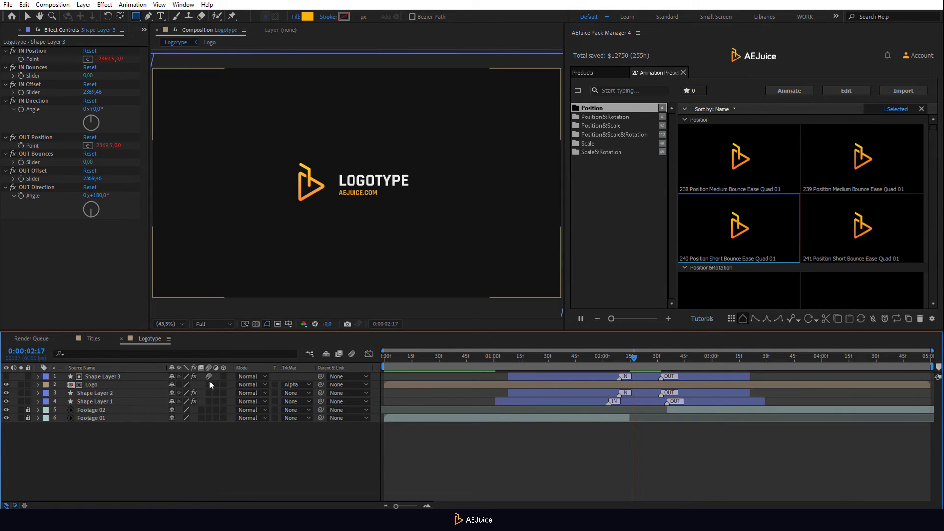
pyautogui.click(210, 376)
pyautogui.press('space')
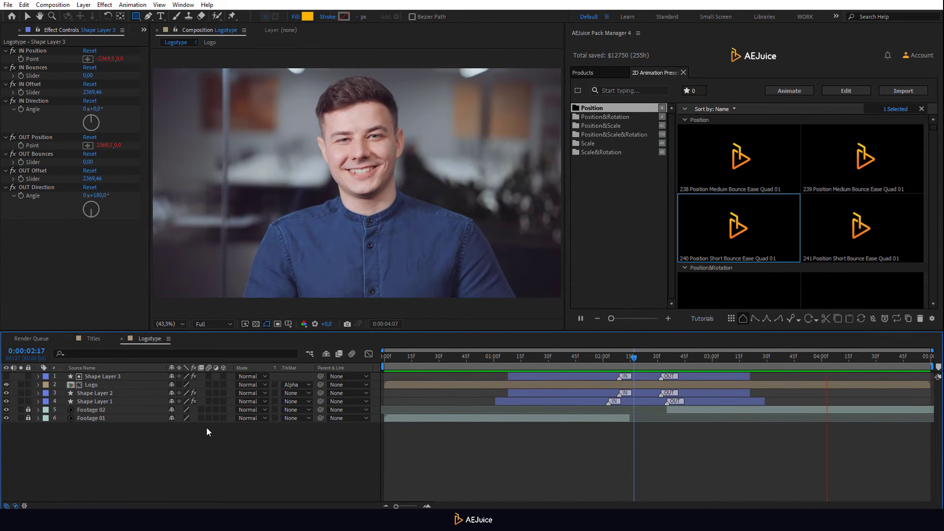
pyautogui.press('space')
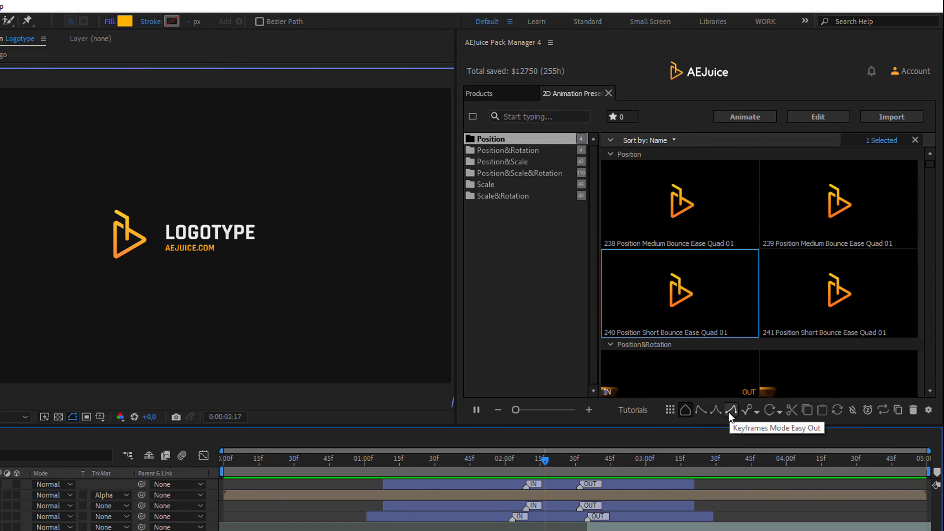
pyautogui.click(757, 412)
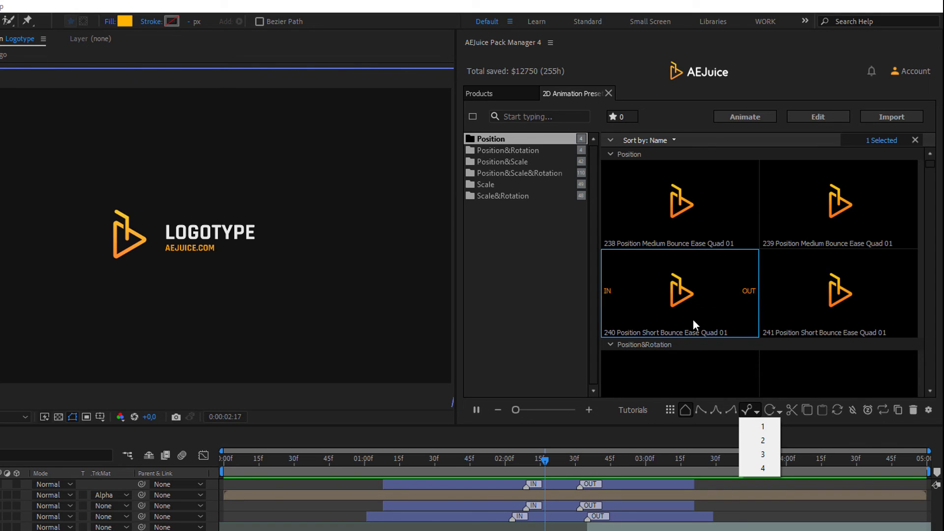
pyautogui.click(755, 411)
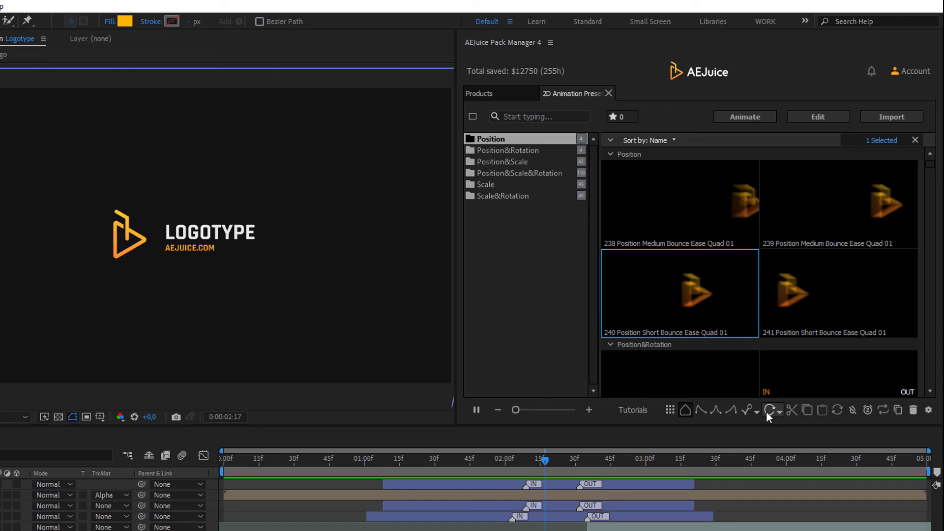
pyautogui.click(781, 412)
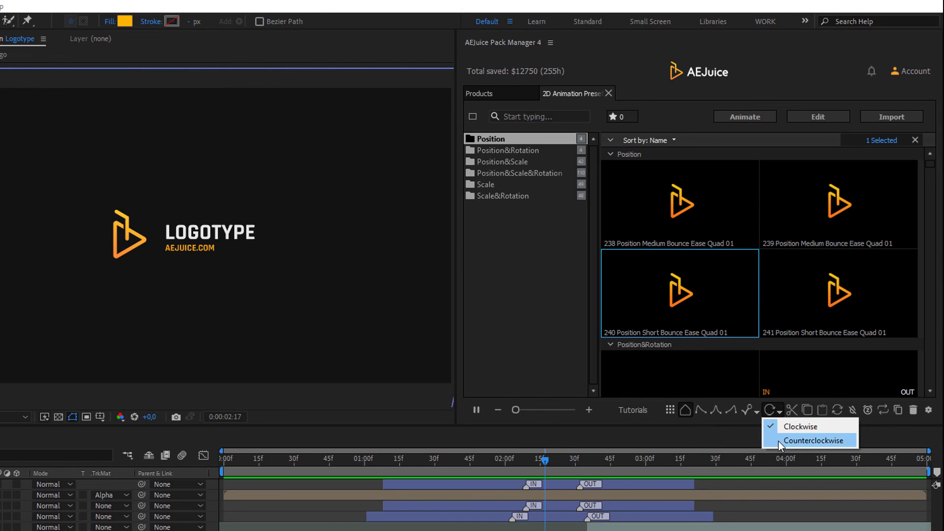
pyautogui.click(779, 411)
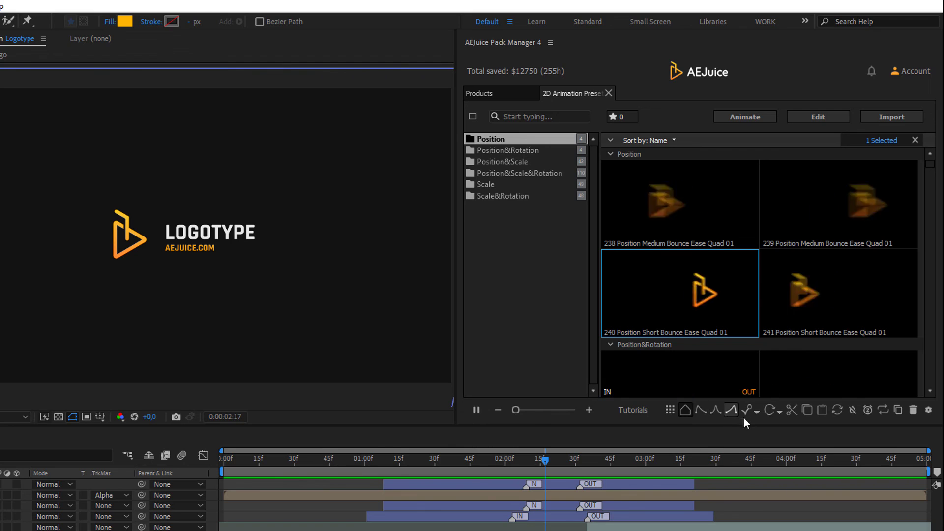